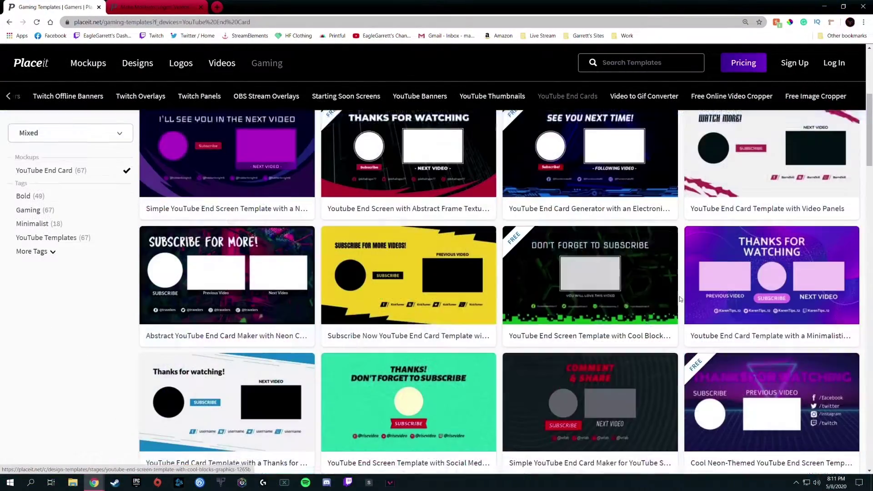
# Step: Scroll down the logo editor's options and apply an accent colour to the logo
pyautogui.scroll(-2, 681, 299)
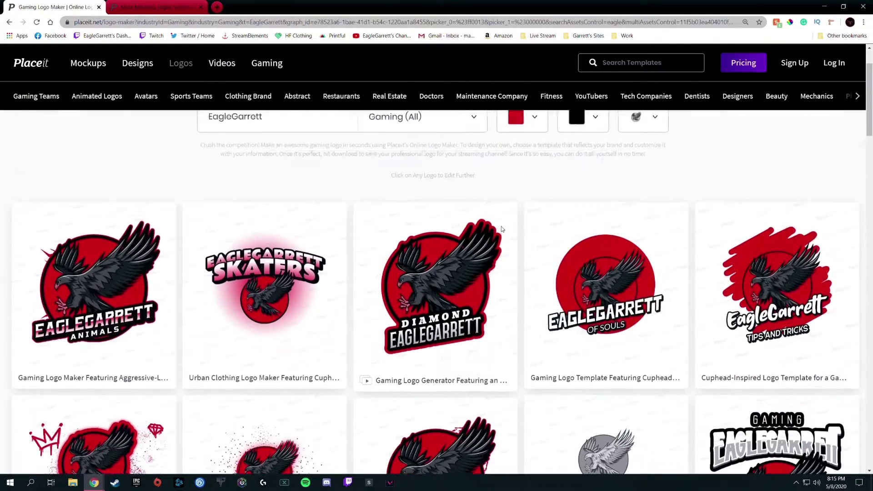
pyautogui.scroll(-3, 502, 228)
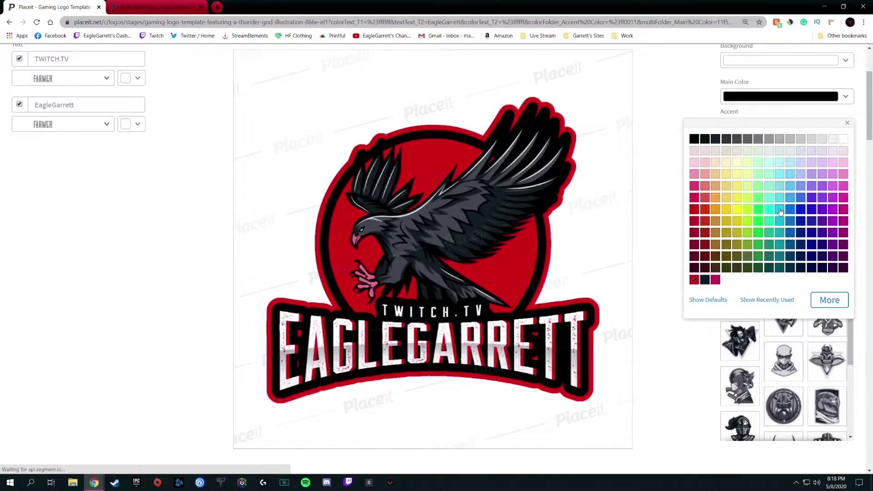
pyautogui.click(780, 211)
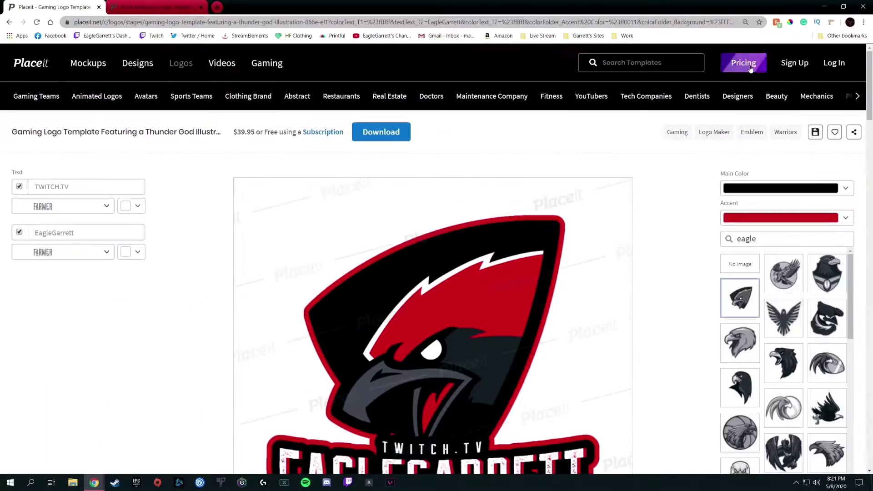
# Step: Open Placeit's pricing plans and highlight the annual plan's monthly savings and 15% discount
pyautogui.click(748, 63)
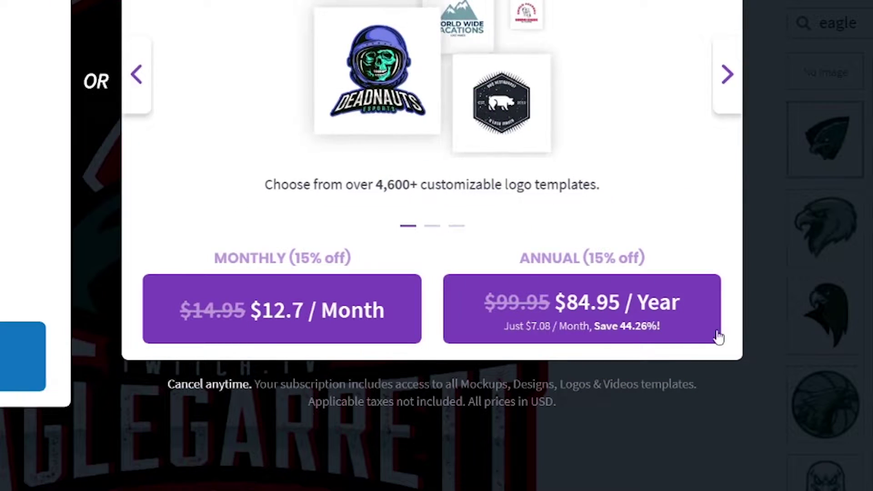
pyautogui.moveTo(718, 337); pyautogui.dragTo(498, 354)
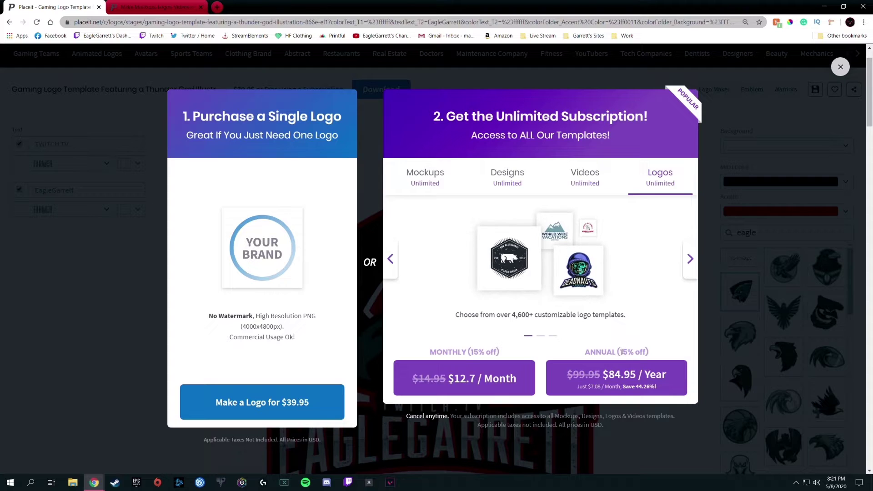
pyautogui.moveTo(618, 352); pyautogui.dragTo(668, 337)
pyautogui.click(681, 345)
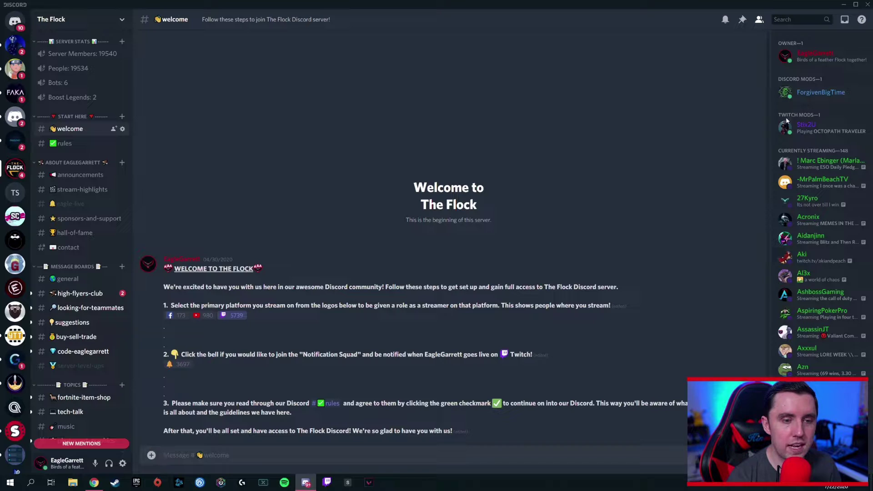
pyautogui.scroll(-12, 825, 150)
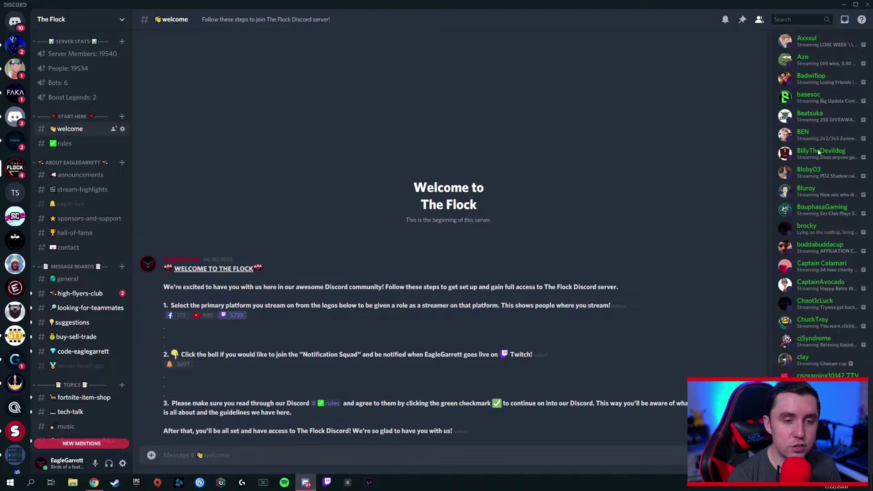
pyautogui.scroll(-6, 815, 153)
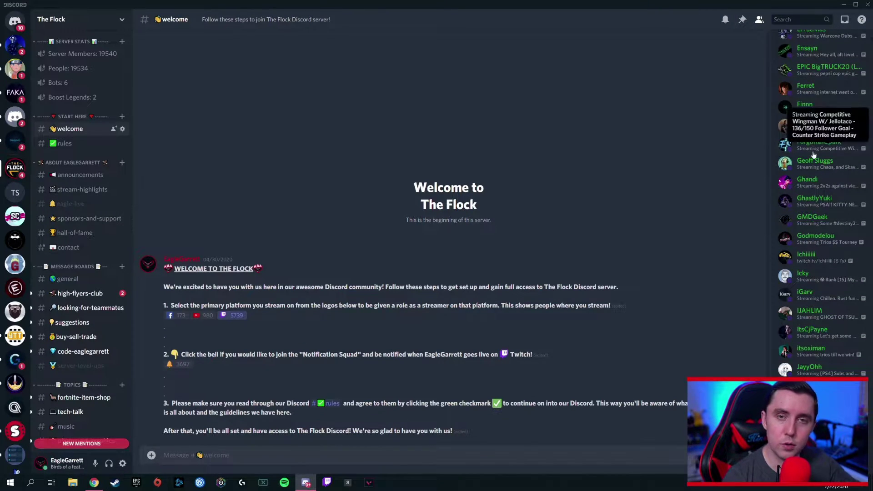
pyautogui.scroll(-8, 814, 153)
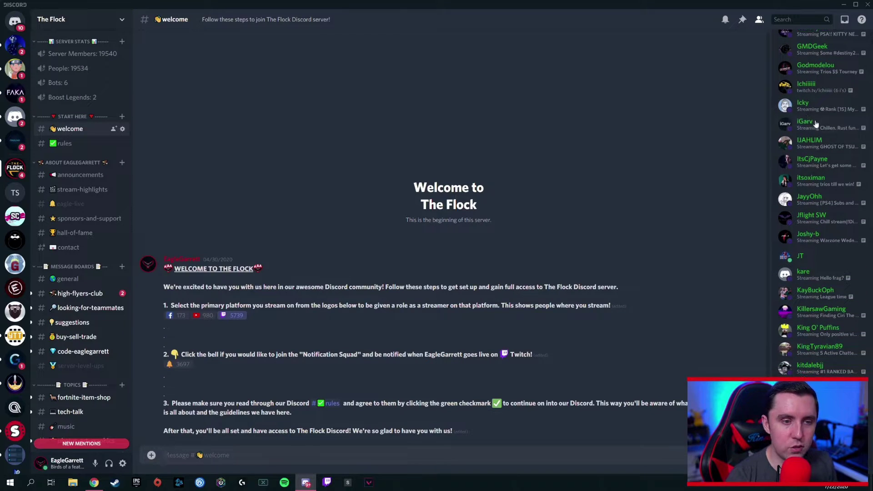
pyautogui.scroll(-10, 807, 112)
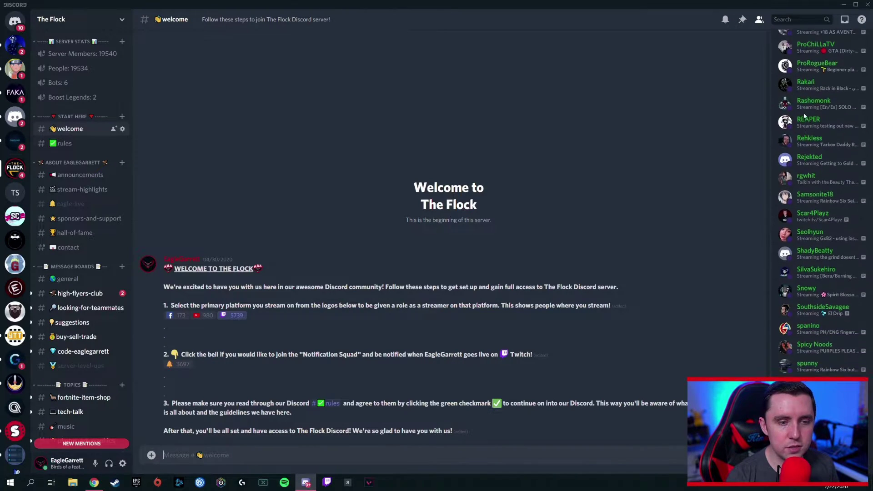
pyautogui.scroll(-10, 817, 159)
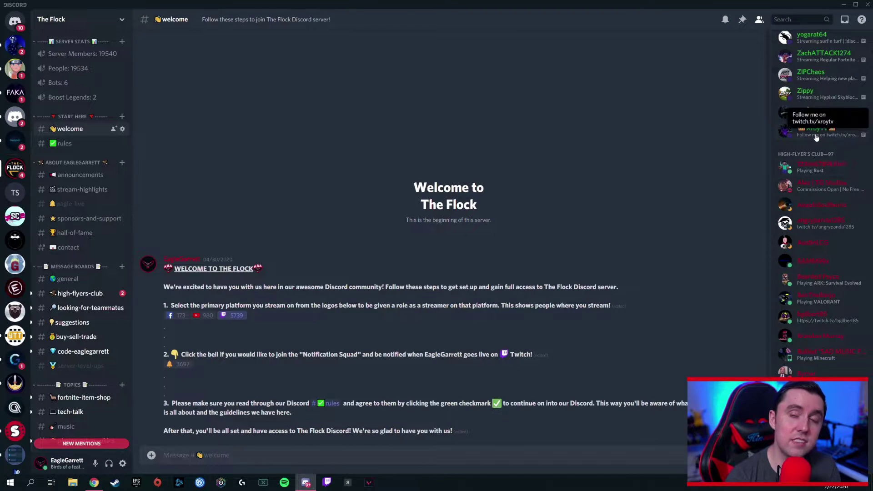
pyautogui.scroll(-1, 813, 139)
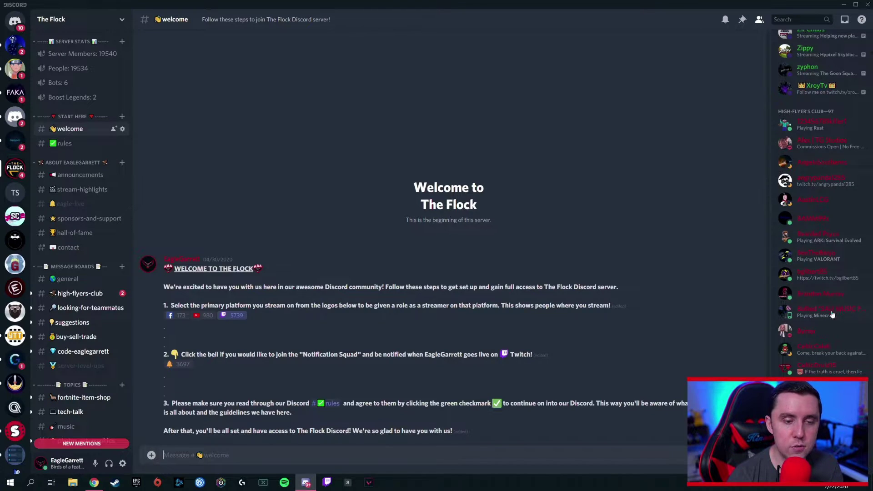
pyautogui.scroll(-3, 819, 264)
pyautogui.scroll(4, 825, 271)
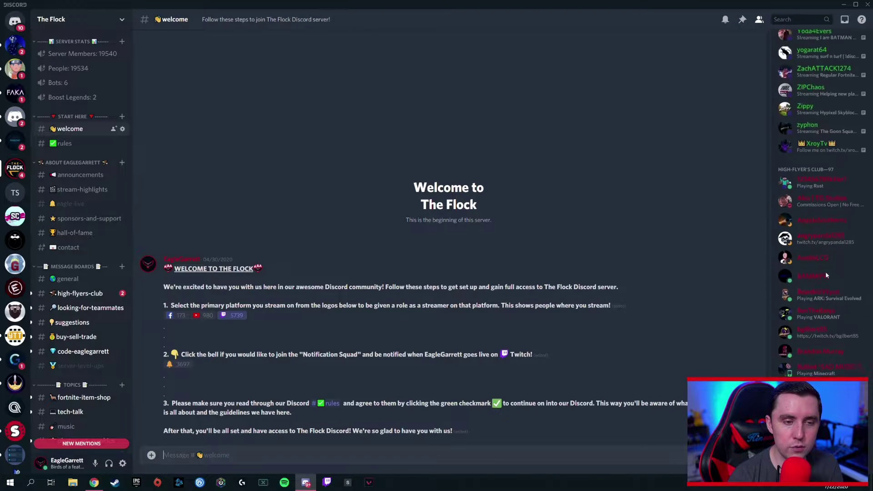
pyautogui.click(792, 202)
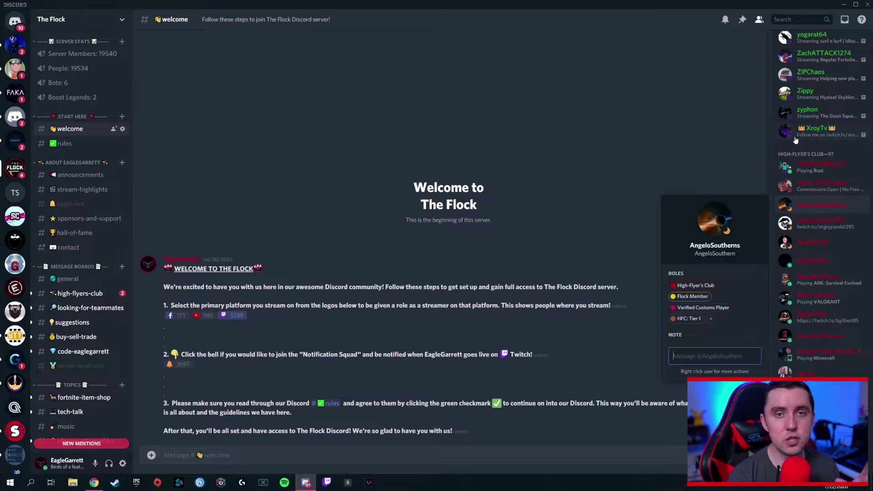
pyautogui.click(656, 98)
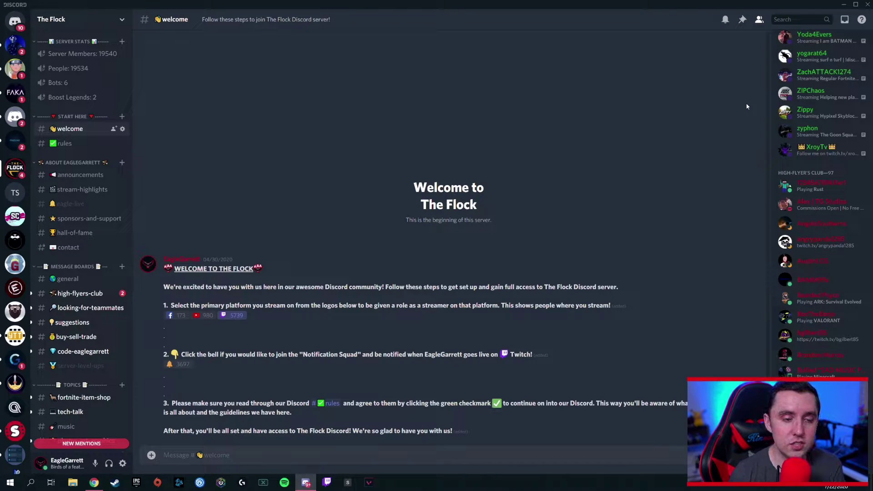
pyautogui.scroll(-1, 791, 146)
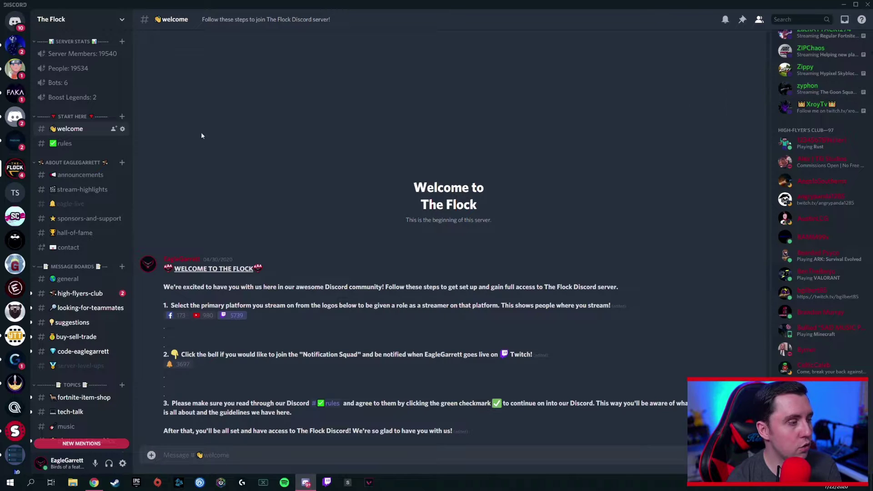
# Step: Switch to Test Server and review the linked accounts page in User Settings
pyautogui.click(15, 194)
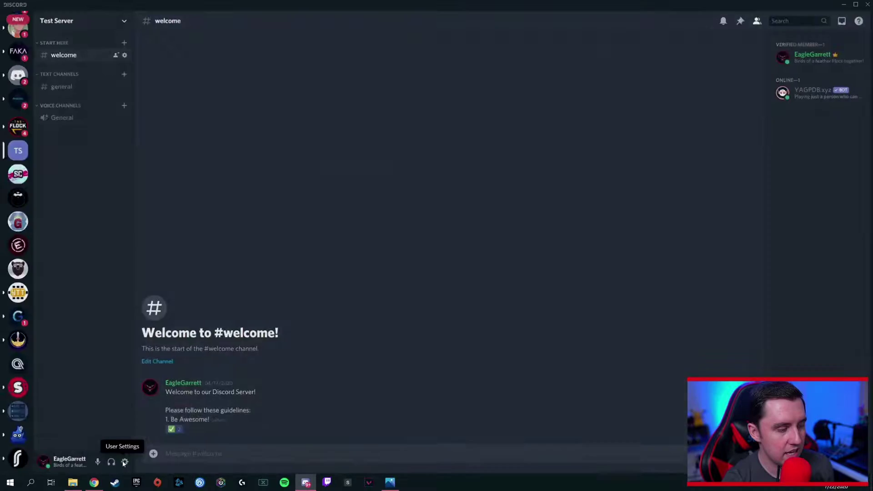
pyautogui.click(328, 464)
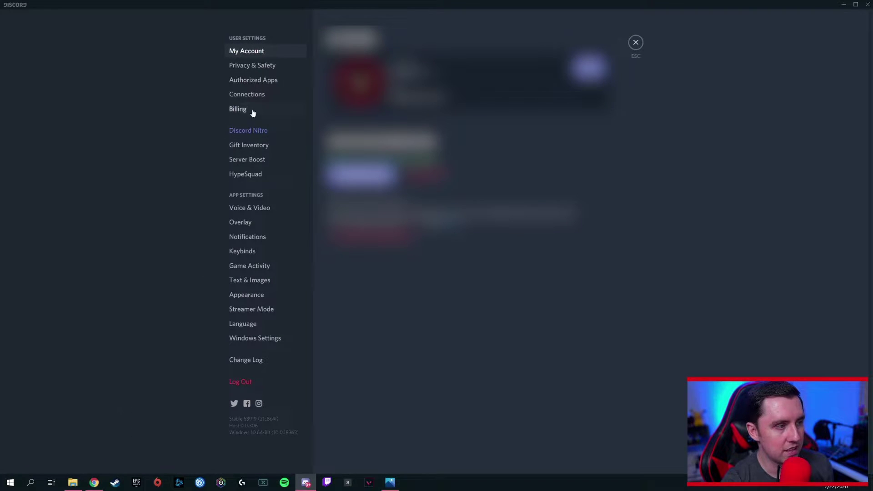
pyautogui.click(261, 95)
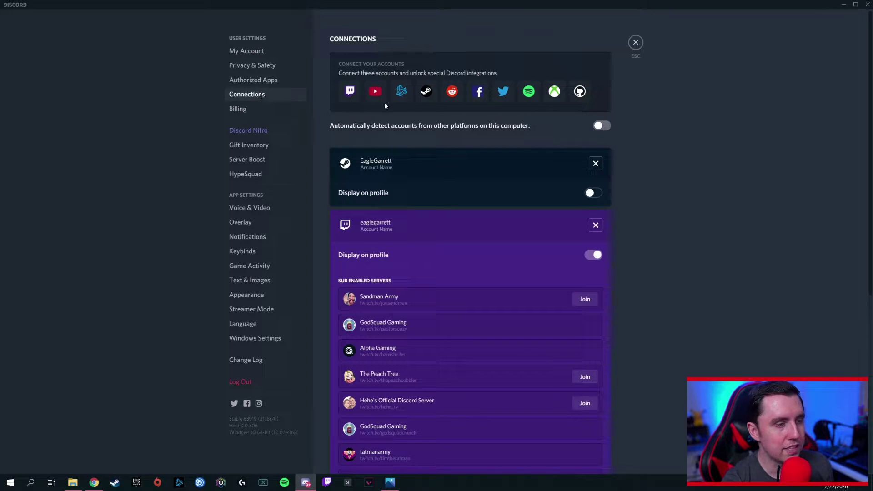
pyautogui.scroll(-3, 385, 106)
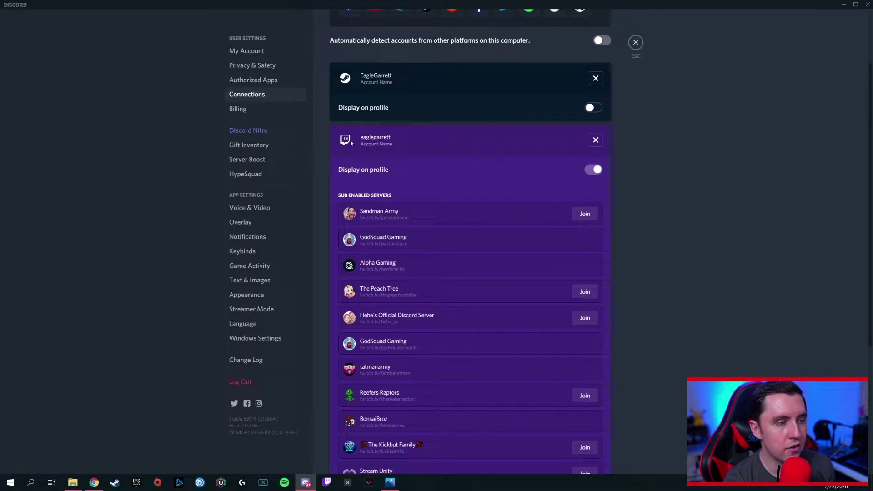
pyautogui.scroll(2, 495, 152)
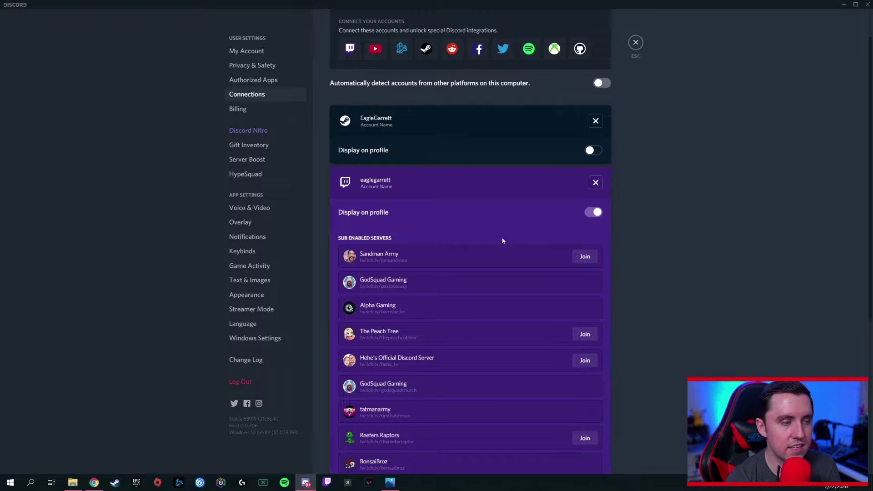
pyautogui.click(636, 43)
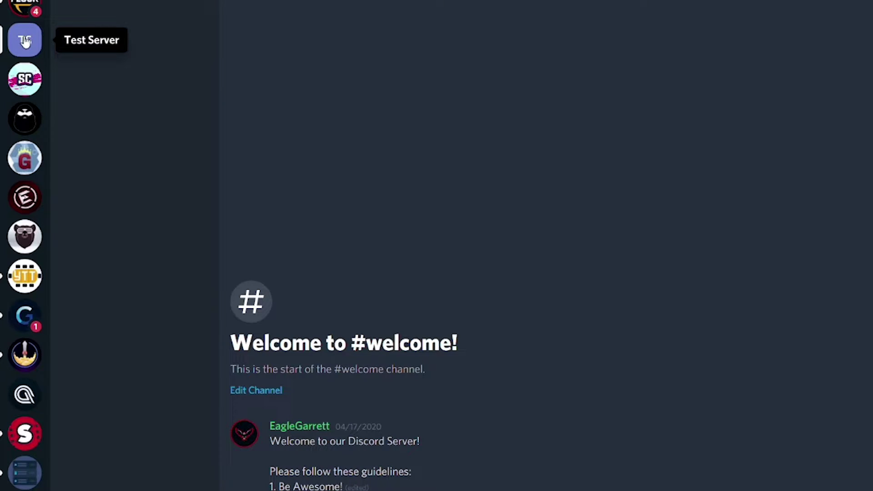
# Step: Enable Twitch for Test Server under Server Settings > Integrations, syncing subs to Twitch Subscriber
pyautogui.rightClick(25, 41)
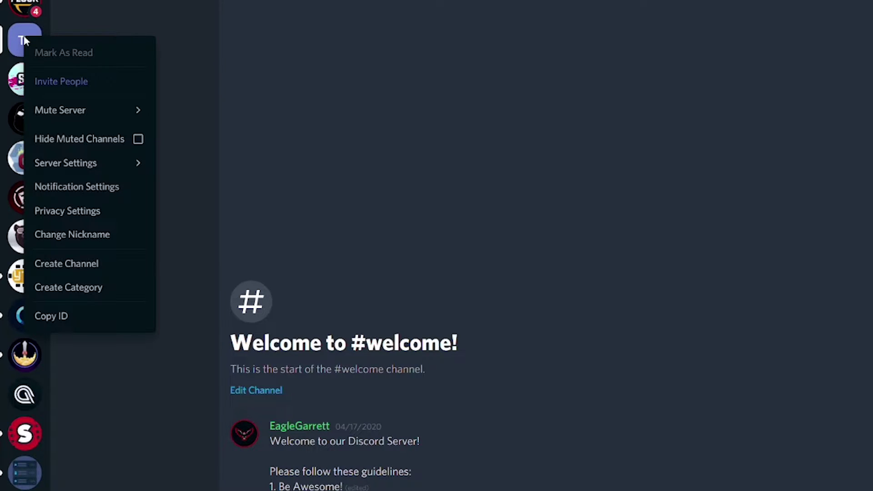
pyautogui.moveTo(83, 165)
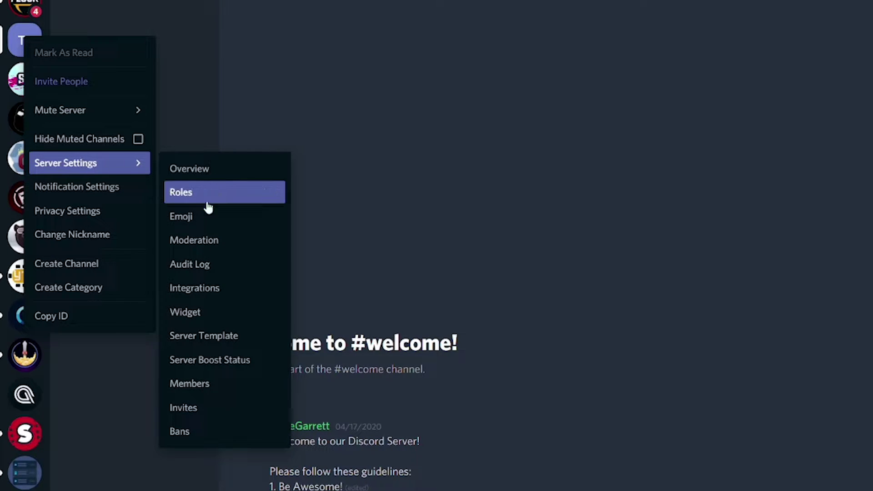
pyautogui.click(199, 291)
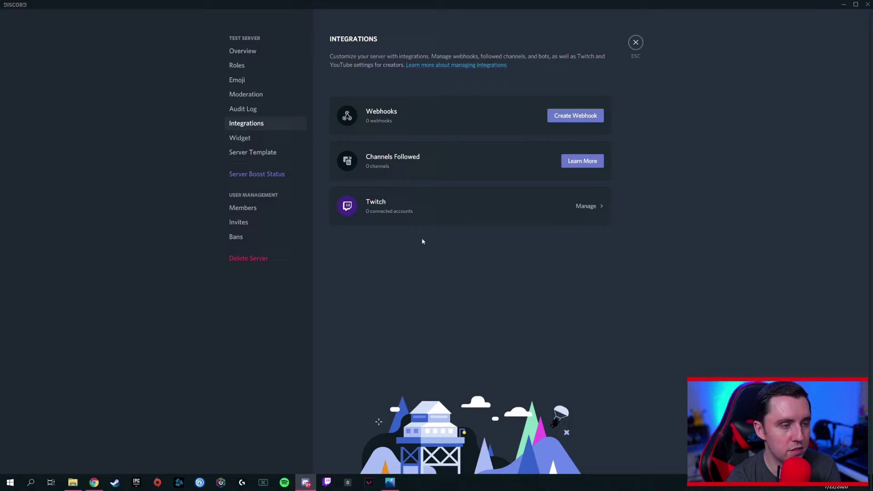
pyautogui.click(586, 207)
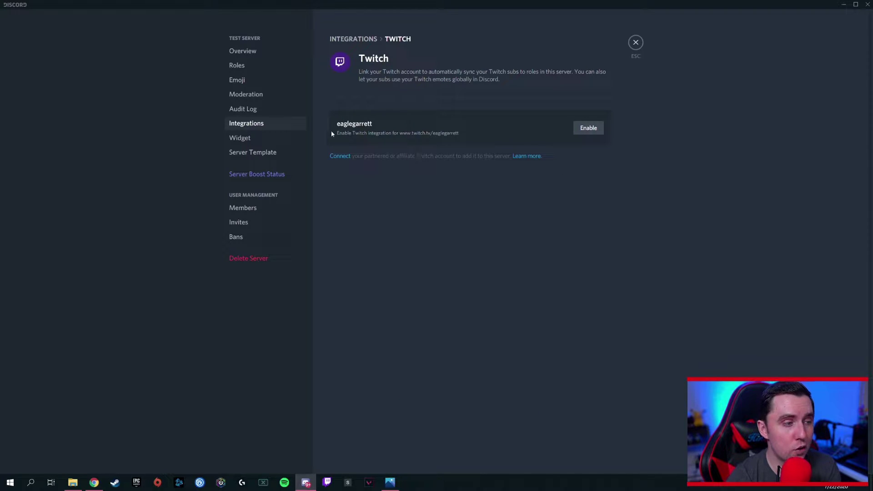
pyautogui.click(591, 129)
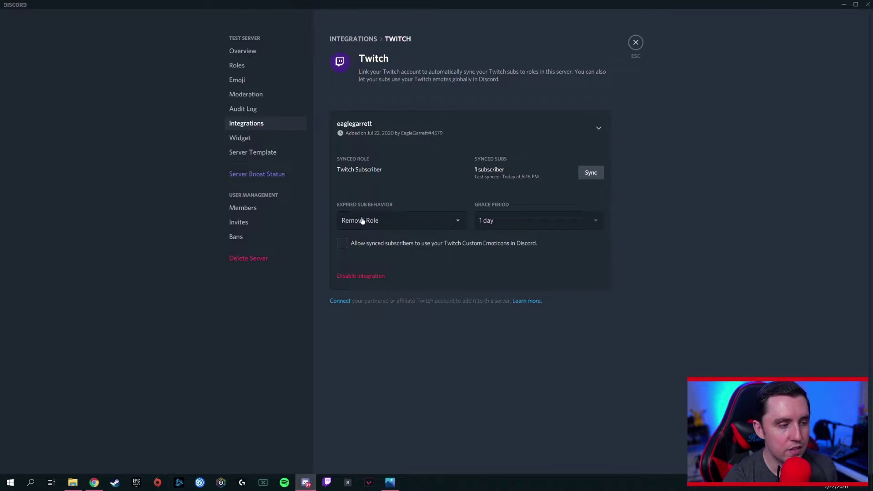
# Step: Keep Remove Role and a 1-day grace period, allow Twitch custom emoticons, and save
pyautogui.click(422, 222)
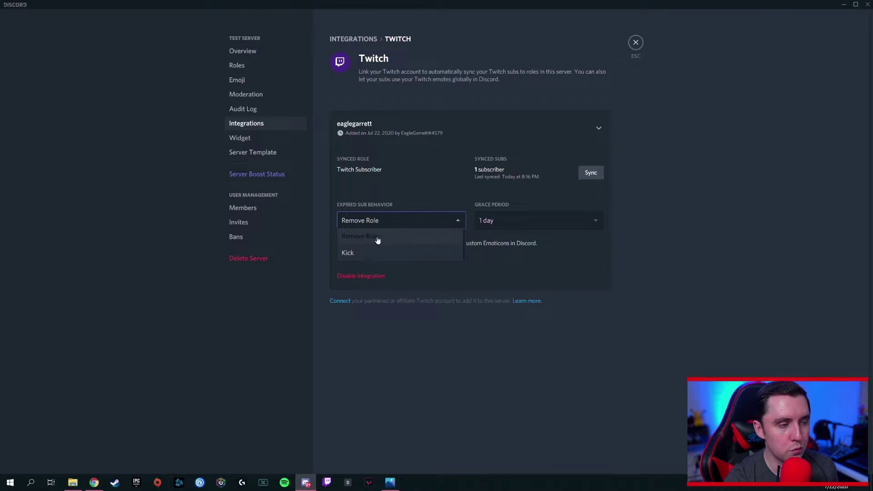
pyautogui.click(424, 179)
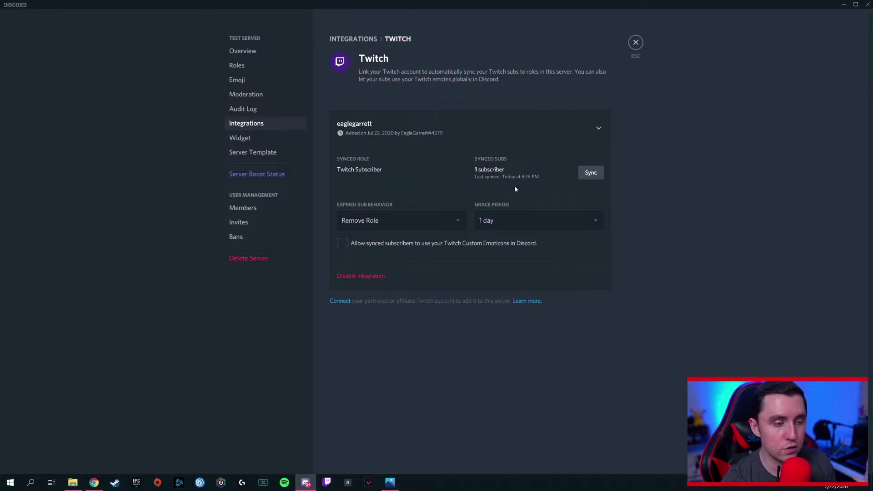
pyautogui.click(507, 223)
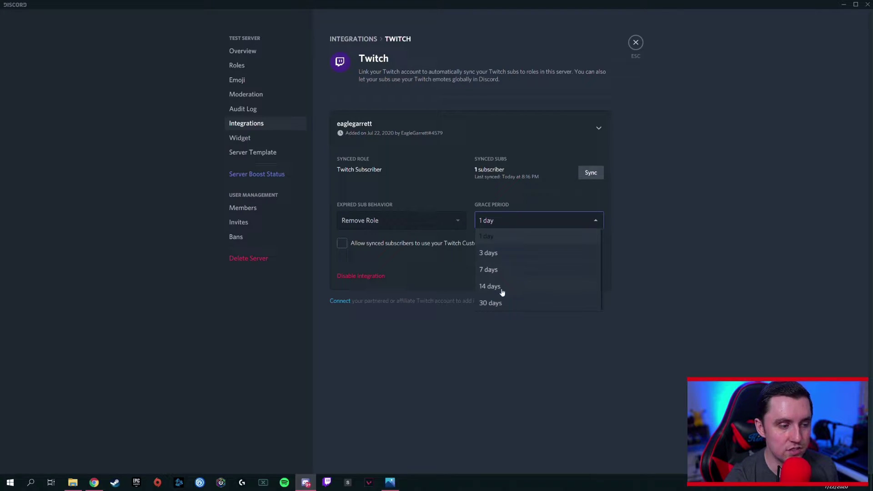
pyautogui.click(433, 191)
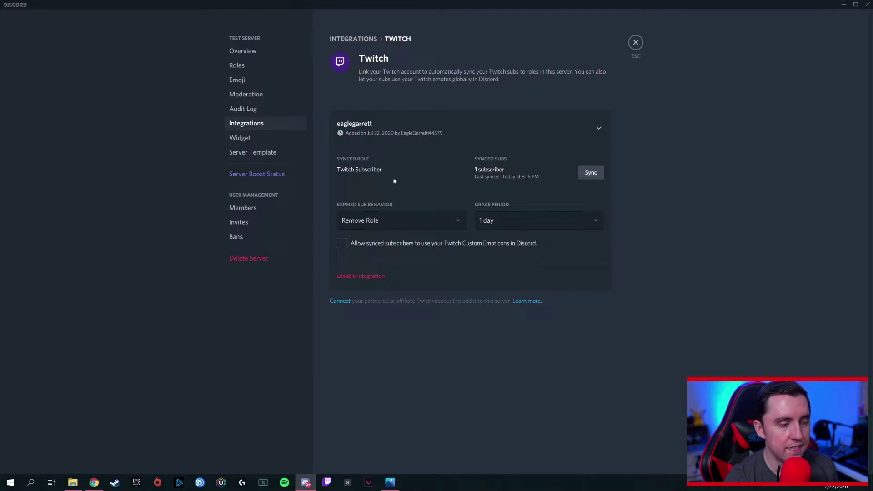
pyautogui.click(342, 244)
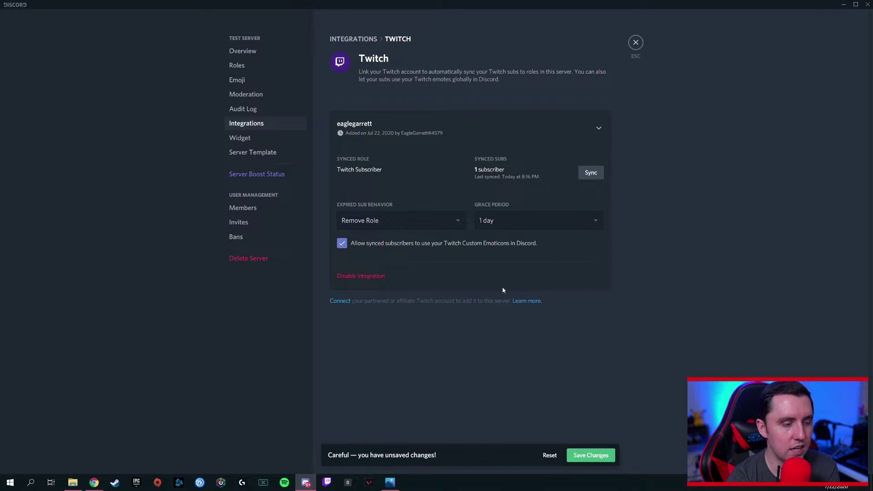
pyautogui.click(591, 454)
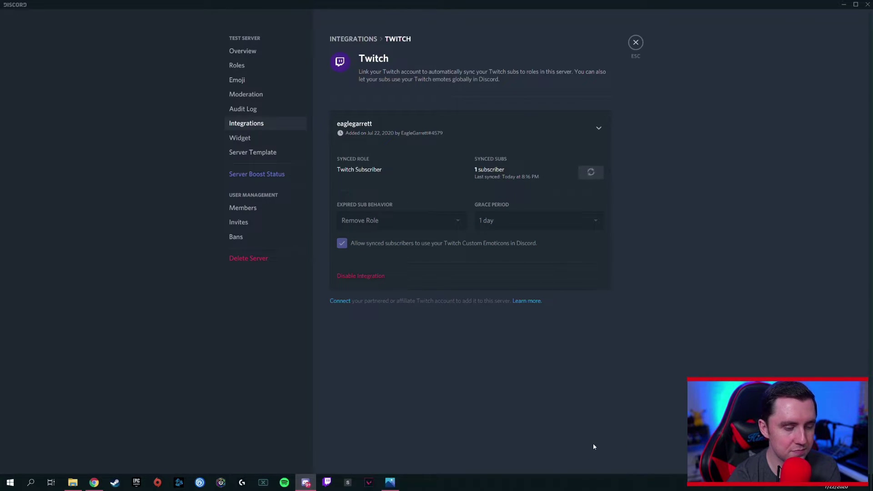
# Step: In Roles, rename 'Twitch Subscriber: Tier 1' to 'Tier 1' and save
pyautogui.click(360, 171)
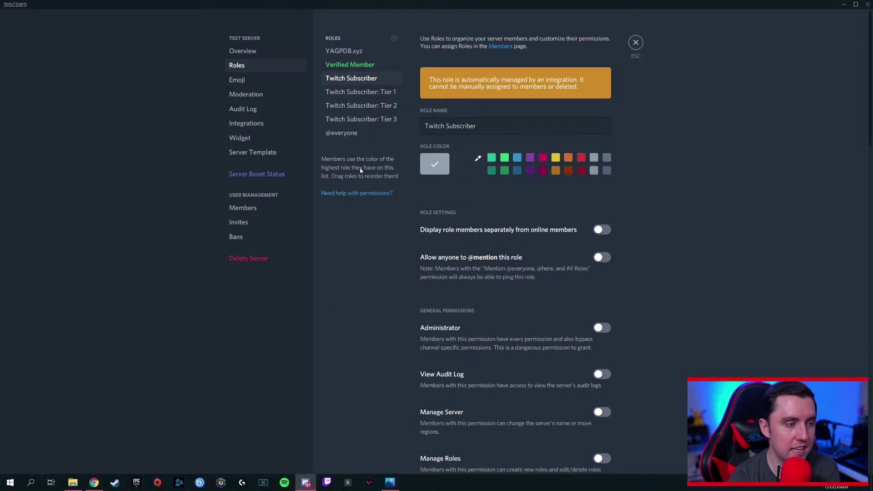
pyautogui.click(366, 93)
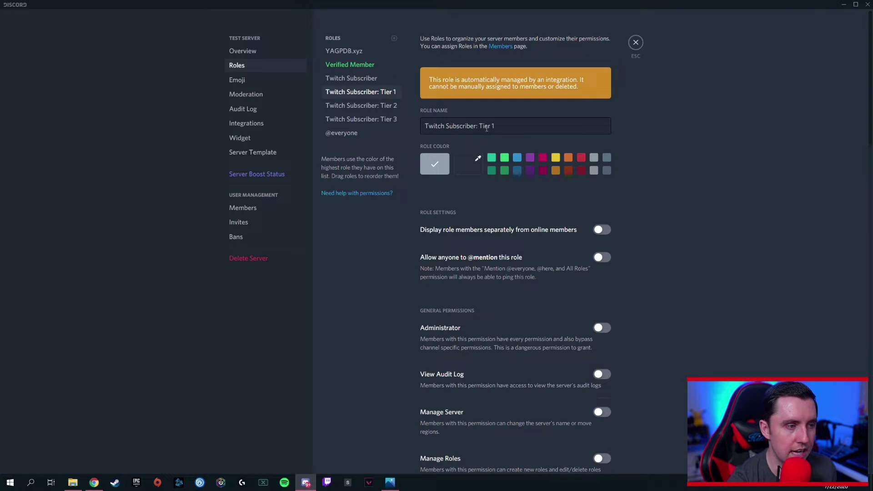
pyautogui.moveTo(480, 127); pyautogui.dragTo(372, 134)
pyautogui.press('BackSpace')
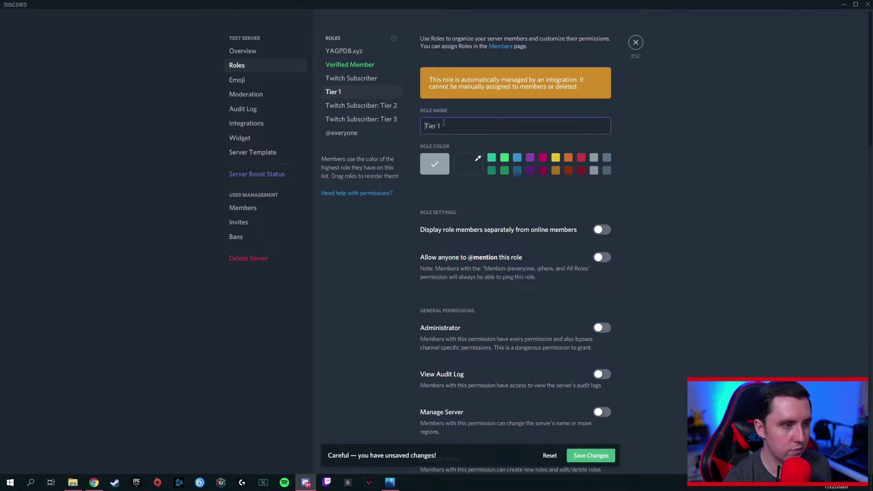
pyautogui.click(591, 457)
# Step: Rename the remaining subscriber roles to 'Tier 2' and 'Tier 3', saving each
pyautogui.click(364, 106)
pyautogui.moveTo(478, 126); pyautogui.dragTo(350, 137)
pyautogui.press('BackSpace')
pyautogui.press('Return')
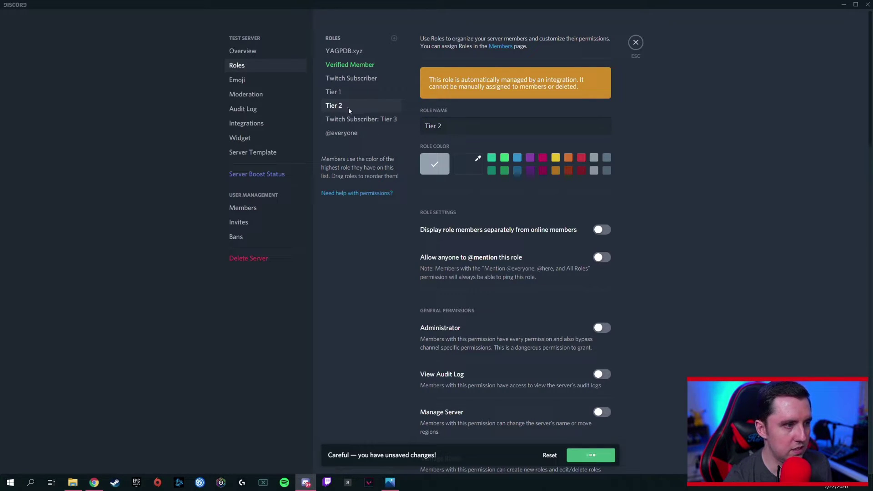
pyautogui.click(359, 120)
pyautogui.moveTo(478, 126); pyautogui.dragTo(403, 152)
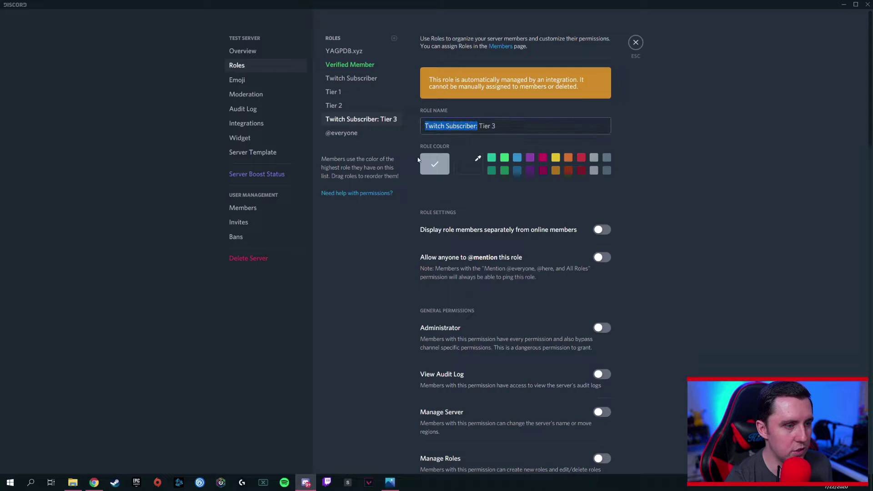
pyautogui.press('BackSpace')
pyautogui.click(588, 450)
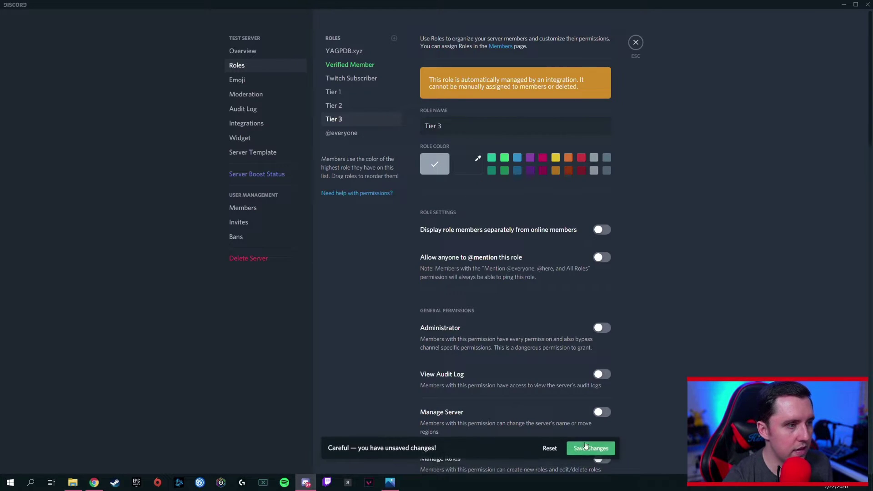
# Step: Give the Twitch Subscriber role a red custom colour
pyautogui.click(357, 80)
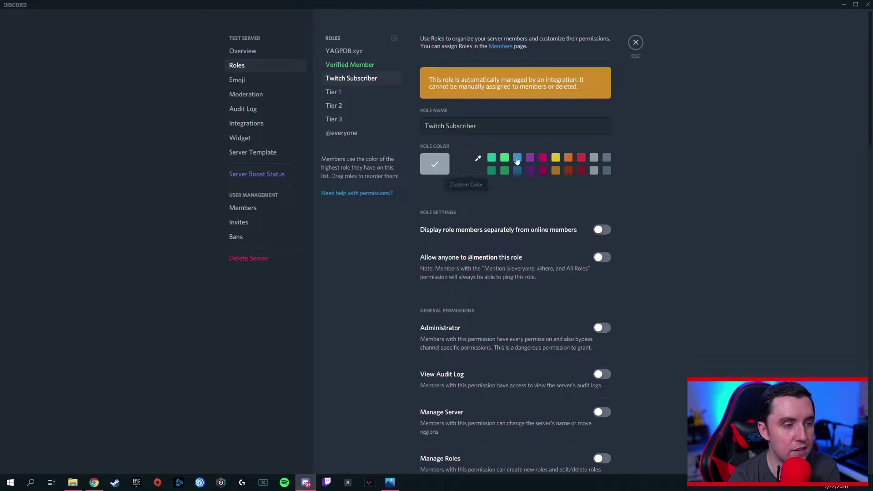
pyautogui.click(469, 164)
pyautogui.hotkey('ctrl', 'v')
pyautogui.click(574, 160)
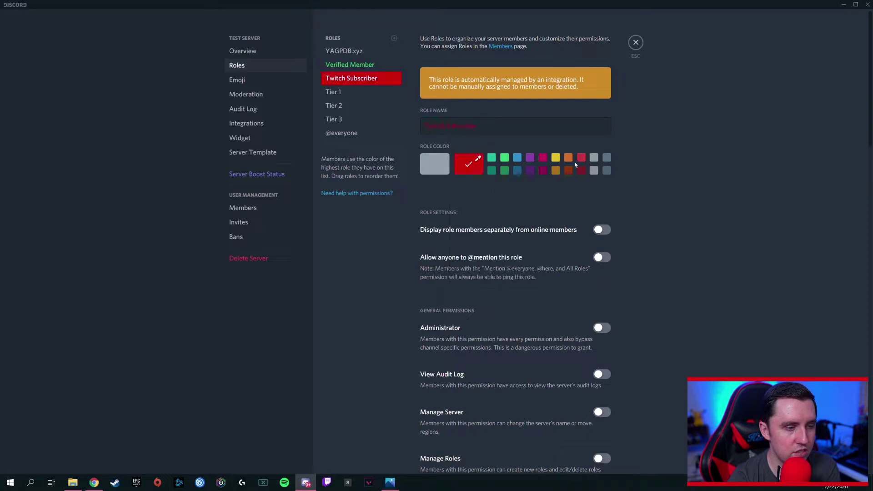
pyautogui.scroll(-5, 532, 212)
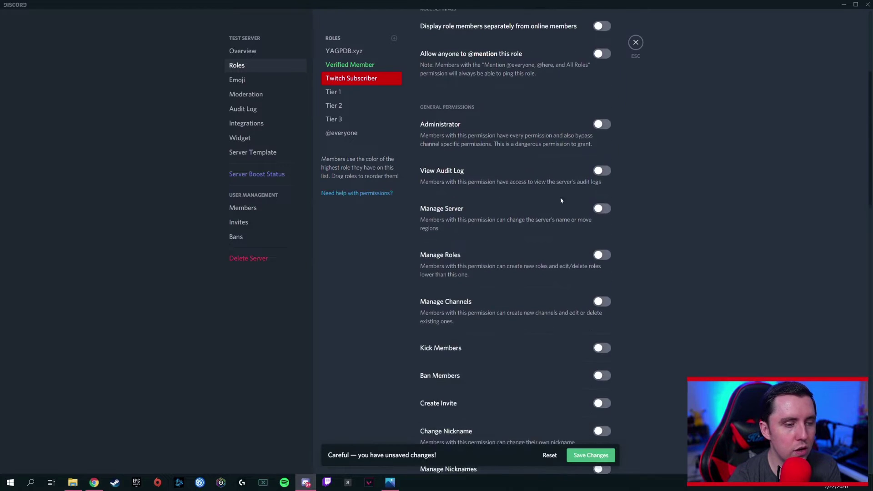